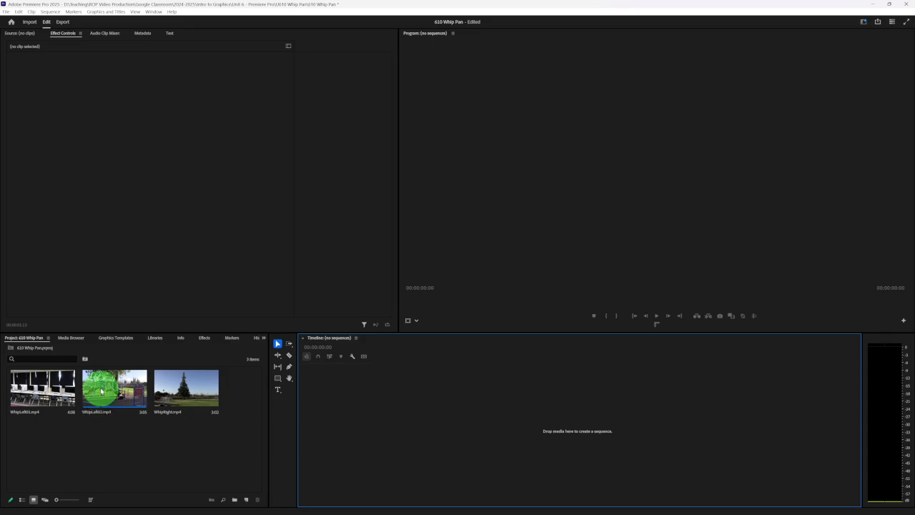
- Create a sequence from WhipLeft02.mp4 and place WhipLeft01.mp4 directly after it on the same video track
left_click_drag(102, 388, 420, 412)
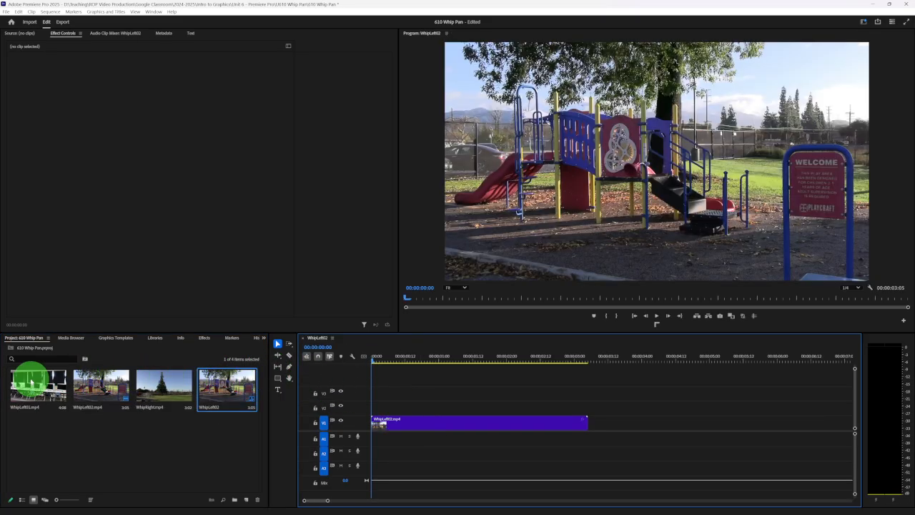
left_click_drag(24, 384, 588, 419)
- Play the two-clip sequence through from near its start to review both whip pans
left_click(404, 361)
left_click_drag(405, 363, 379, 355)
key("space")
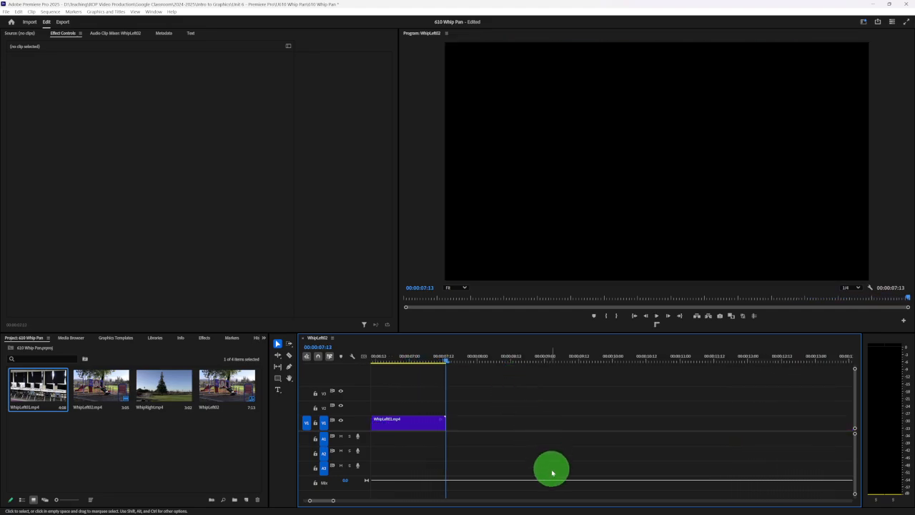
- Trim the end of WhipLeft02.mp4 back to the blurred part of its pan at 00:00:01:13
left_click_drag(327, 500, 304, 501)
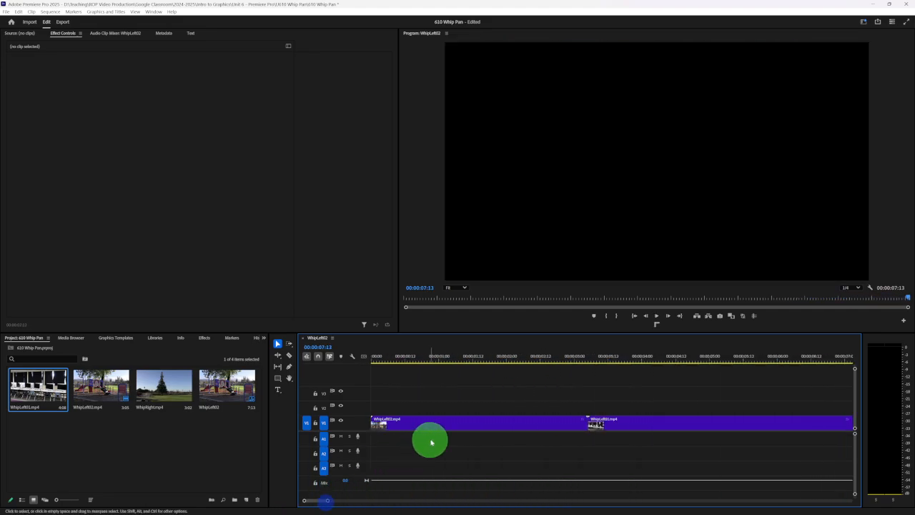
key("minus")
left_click(371, 358)
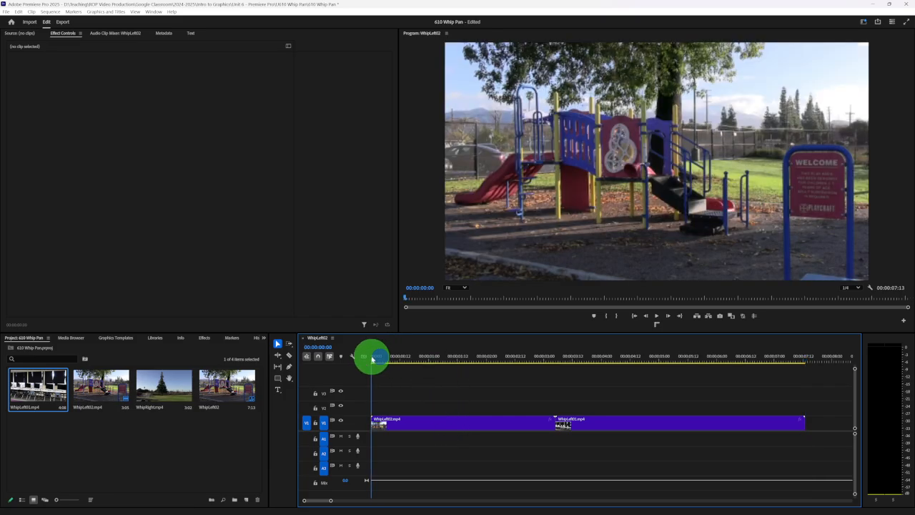
left_click_drag(377, 357, 464, 364)
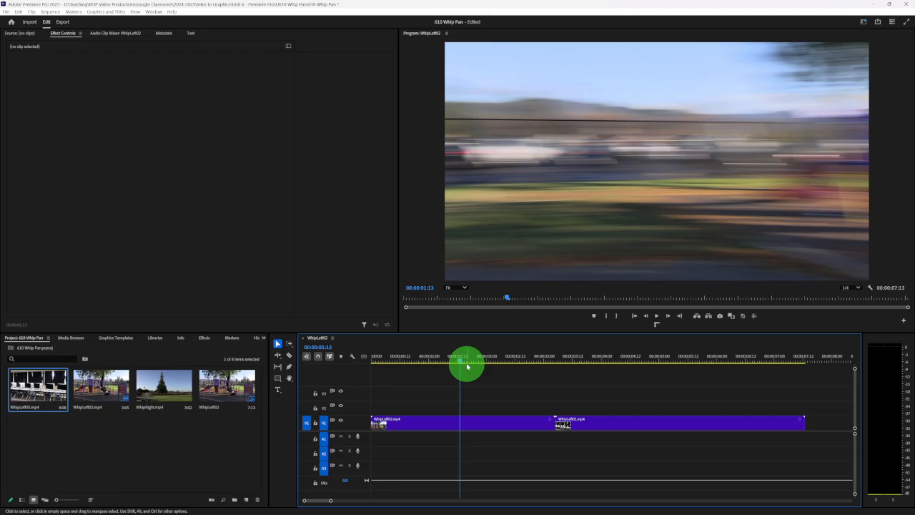
left_click_drag(467, 366, 465, 365)
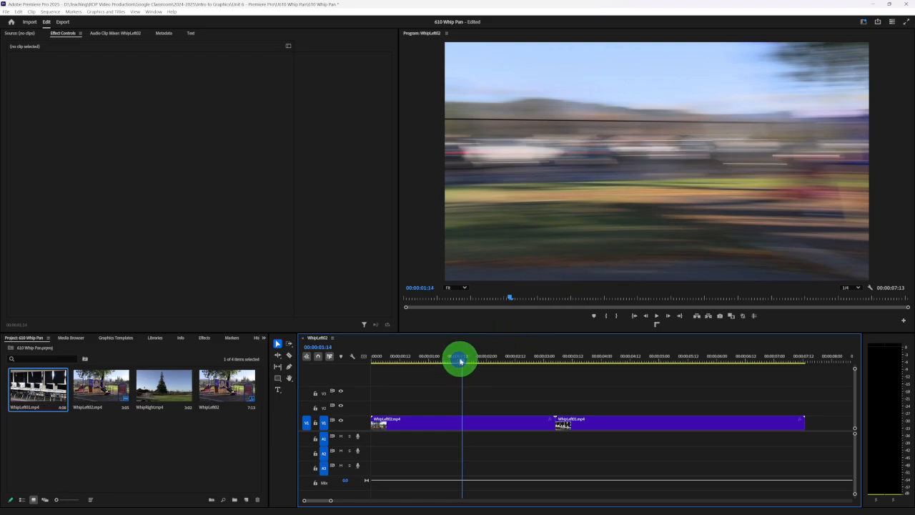
mouse_move(462, 361)
left_mouse_down()
mouse_move(452, 360)
mouse_move(459, 359)
left_mouse_up()
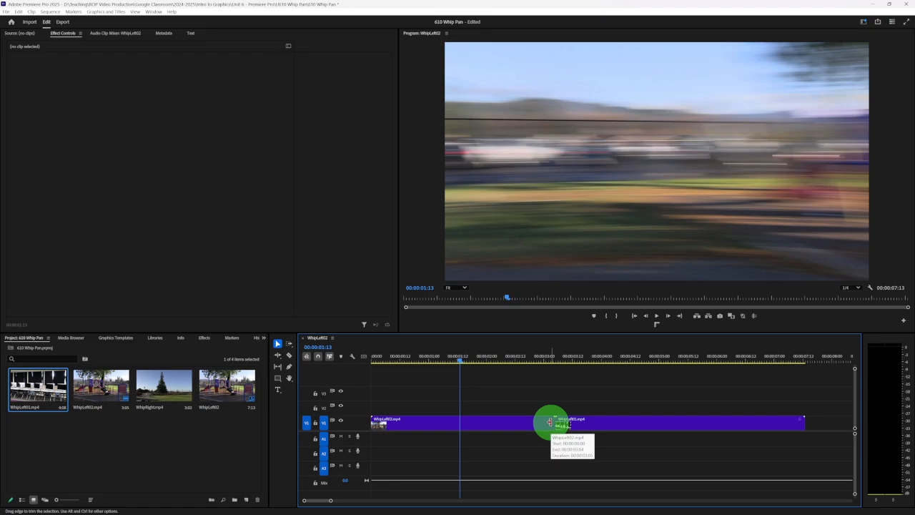
left_click_drag(549, 422, 459, 423)
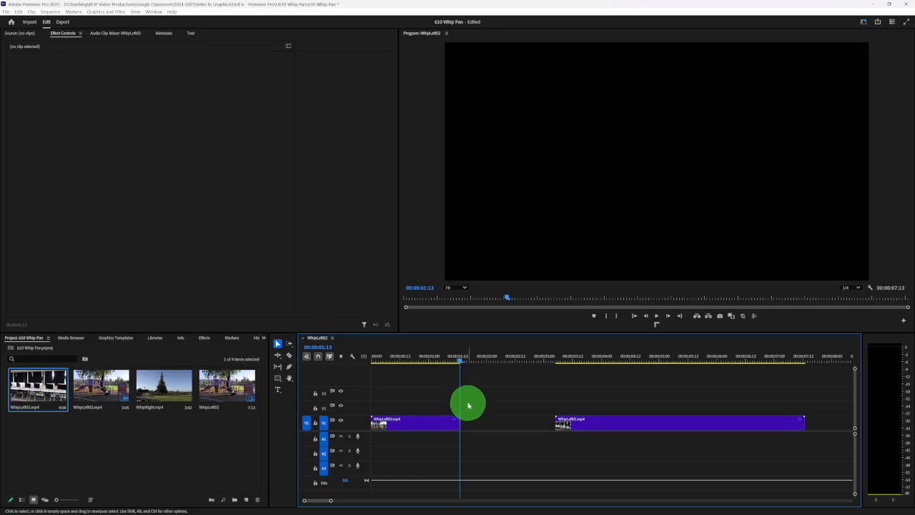
left_click(423, 424)
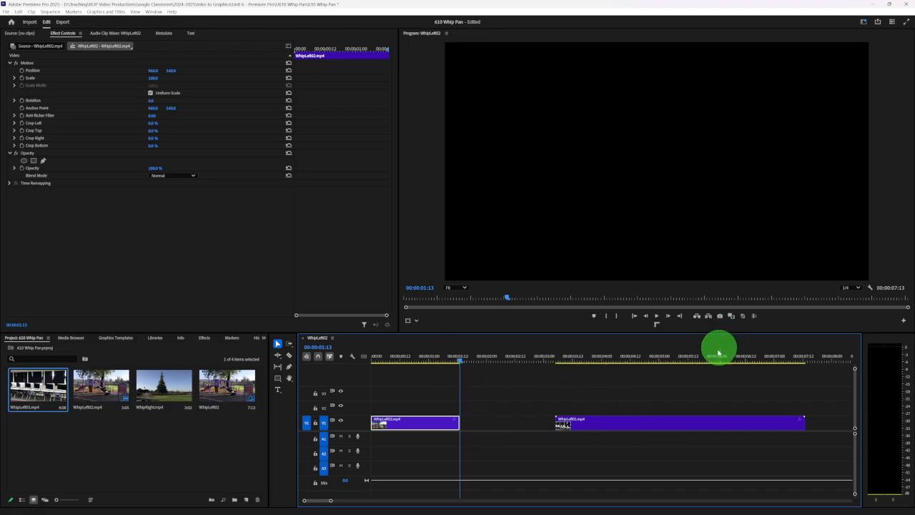
- Trim the start of WhipLeft01.mp4 to the blurred part of its pan at 00:00:04:15
left_click_drag(461, 363, 638, 361)
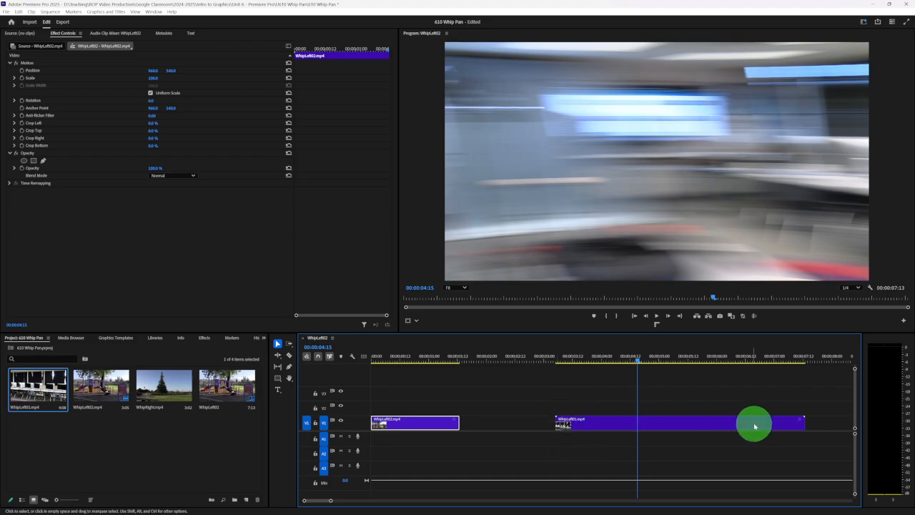
left_click_drag(556, 423, 638, 422)
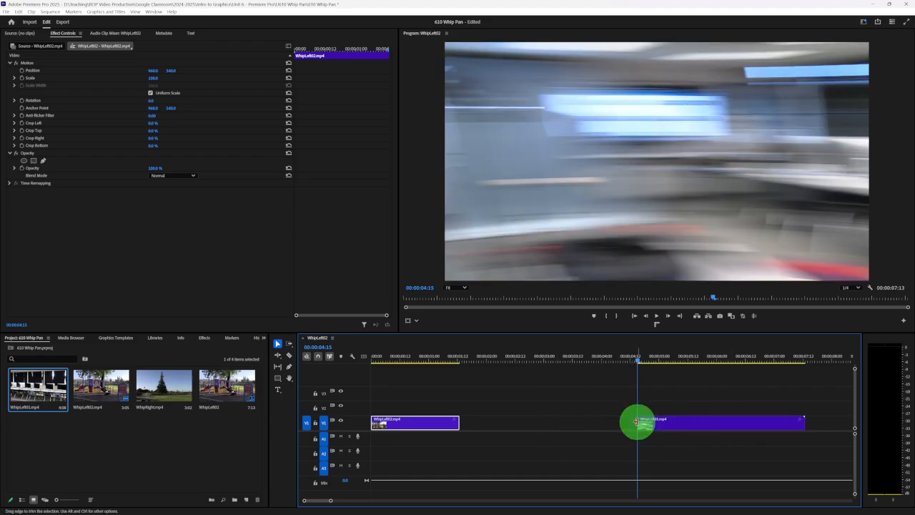
left_click_drag(479, 424, 612, 424)
left_click(624, 421)
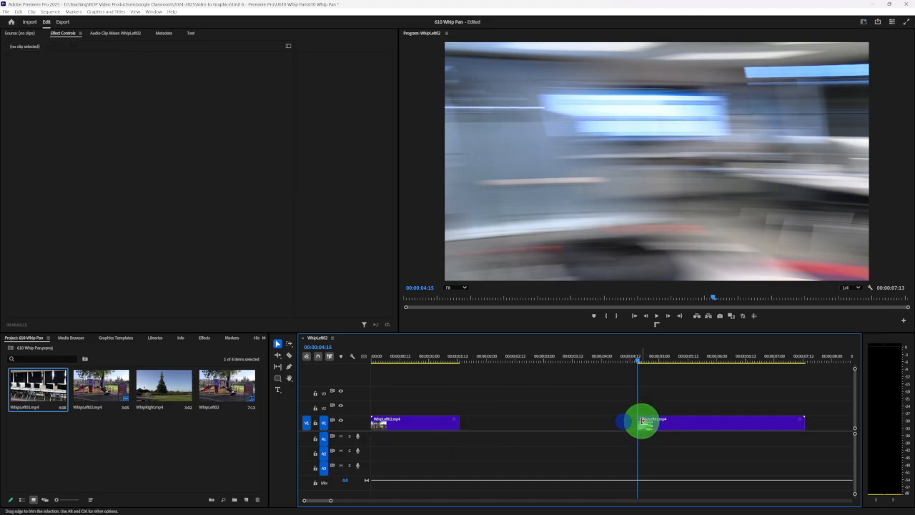
- Play across the gap between the trimmed clips, and move WhipLeft01.mp4 up against the end of WhipLeft02.mp4
left_click(402, 356)
key("space")
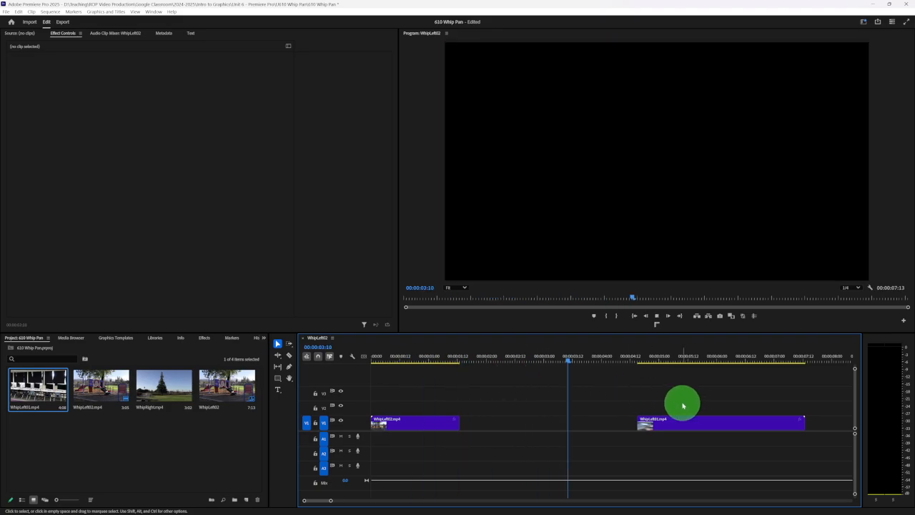
key("space")
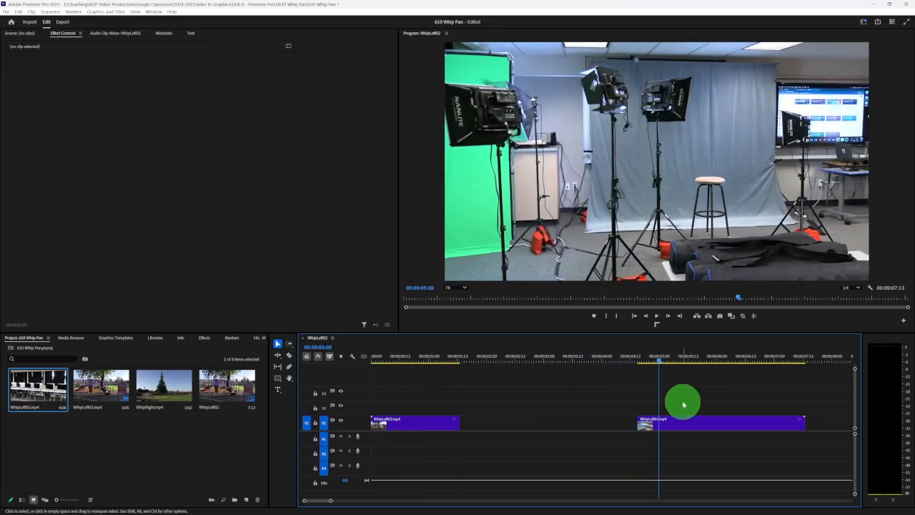
left_click_drag(700, 424, 521, 427)
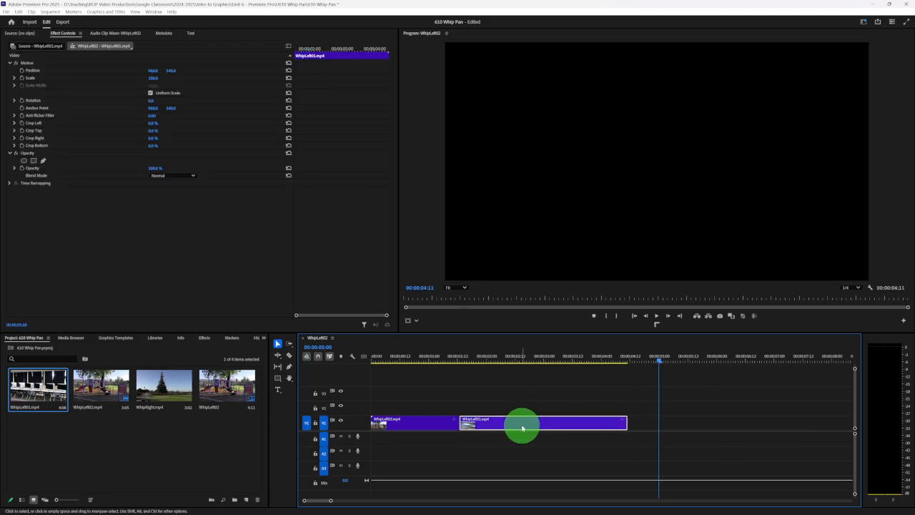
- Play the whip pan transition from the sequence start and replay the cut several times from shortly before it
left_click(445, 360)
left_click(373, 360)
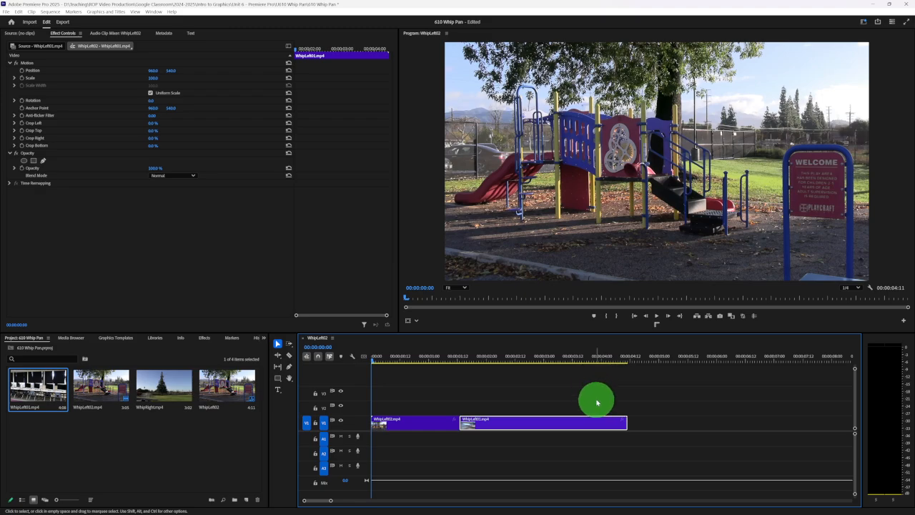
key("space")
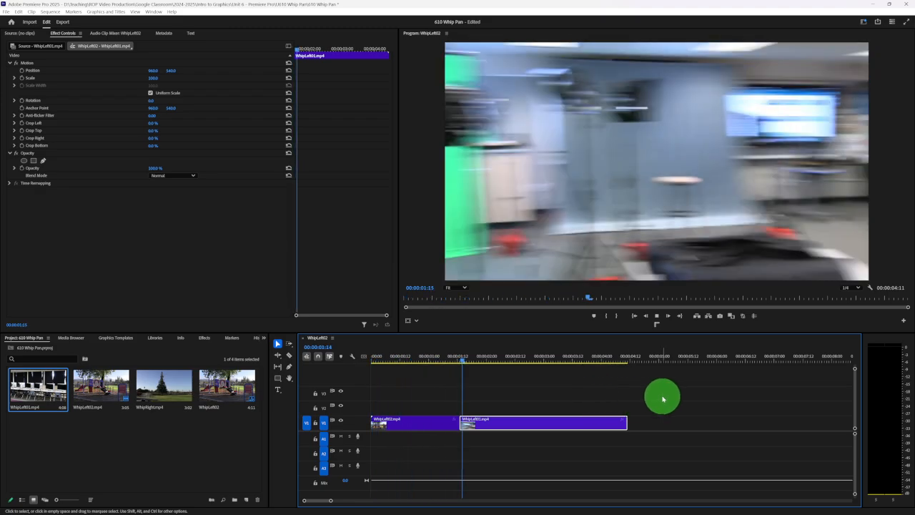
key("space")
left_click(448, 358)
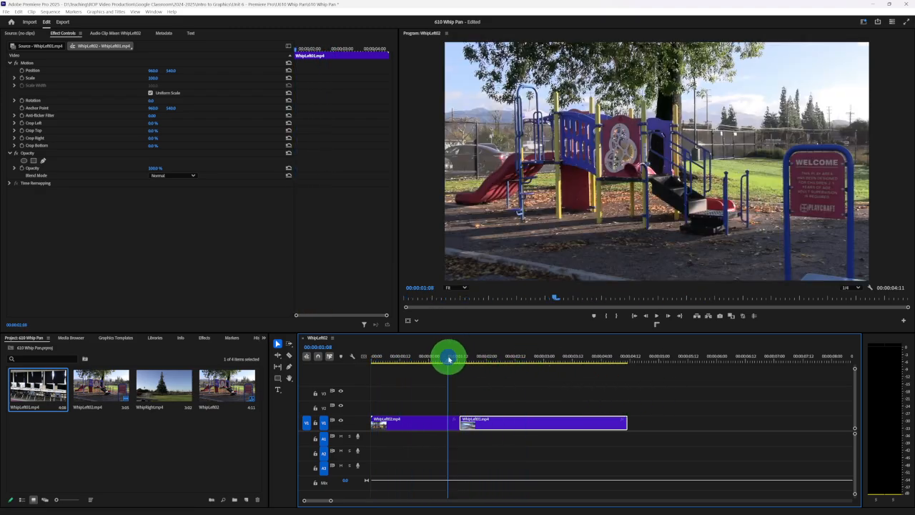
key("space")
left_click(444, 359)
key("space")
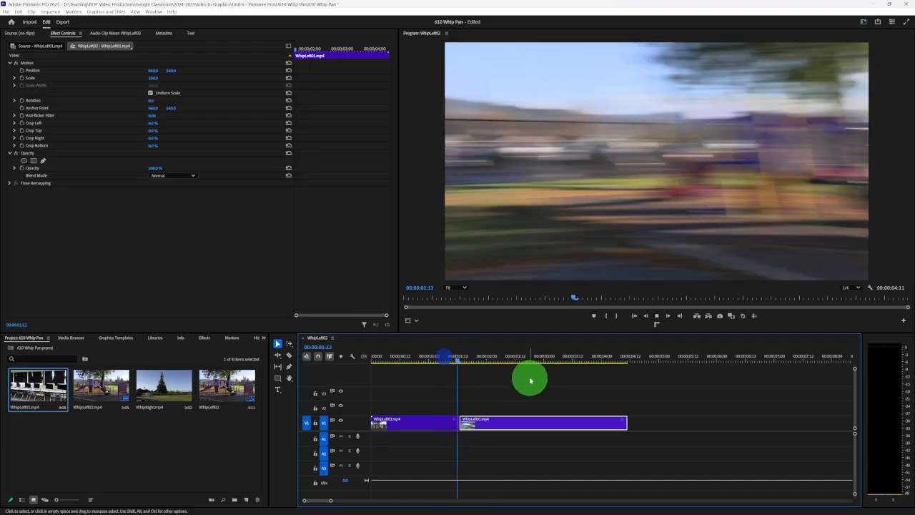
left_click(447, 357)
key("space")
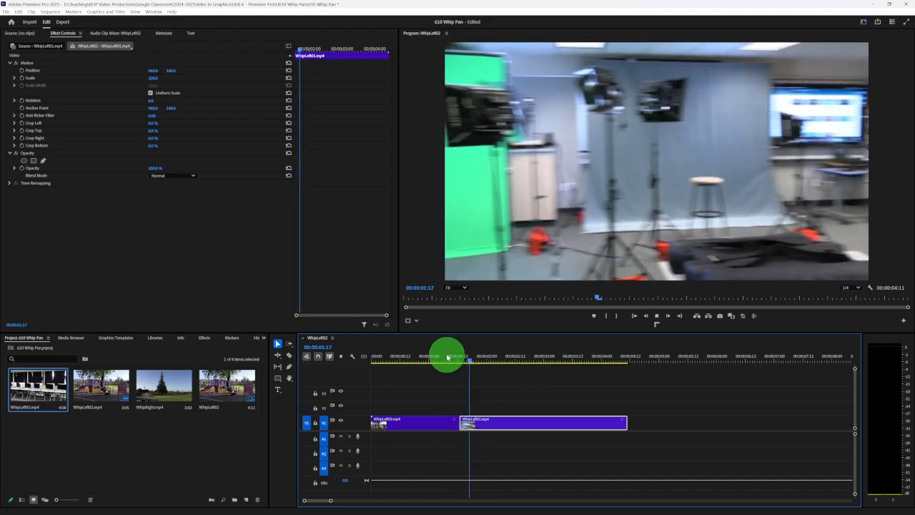
key("space")
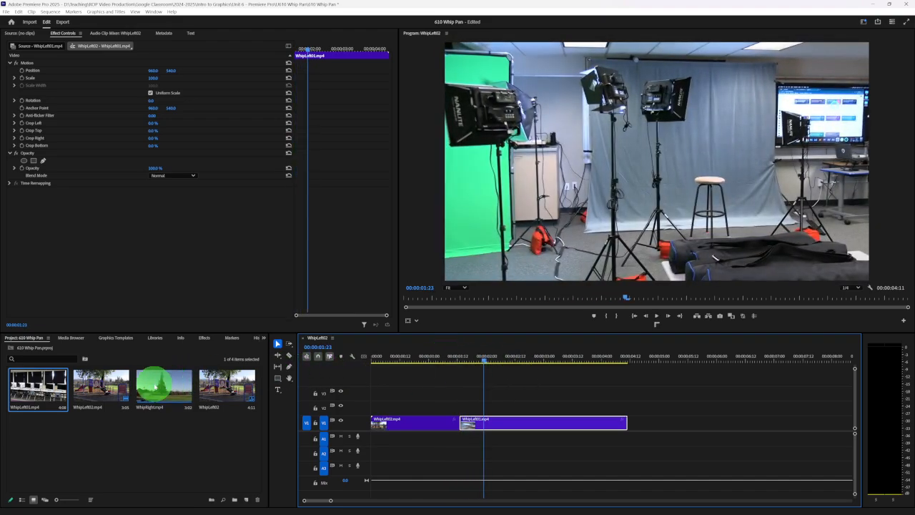
- Place WhipRight.mp4 after WhipLeft01.mp4 and trim its start to the blurred part of its pan at 00:00:06:03
left_click_drag(151, 385, 645, 419)
left_click_drag(642, 357, 725, 355)
left_click(652, 431)
left_click_drag(649, 424, 725, 421)
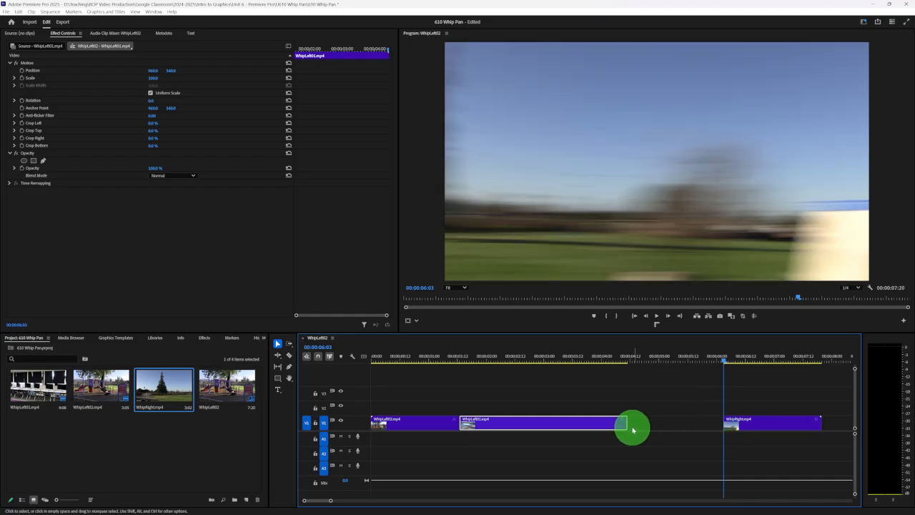
- Put WhipRight.mp4 directly after WhipLeft02.mp4 with WhipLeft01.mp4 moved aside, and play the opposite-direction pan transition
left_click_drag(537, 423, 507, 437)
left_click_drag(747, 398, 752, 423)
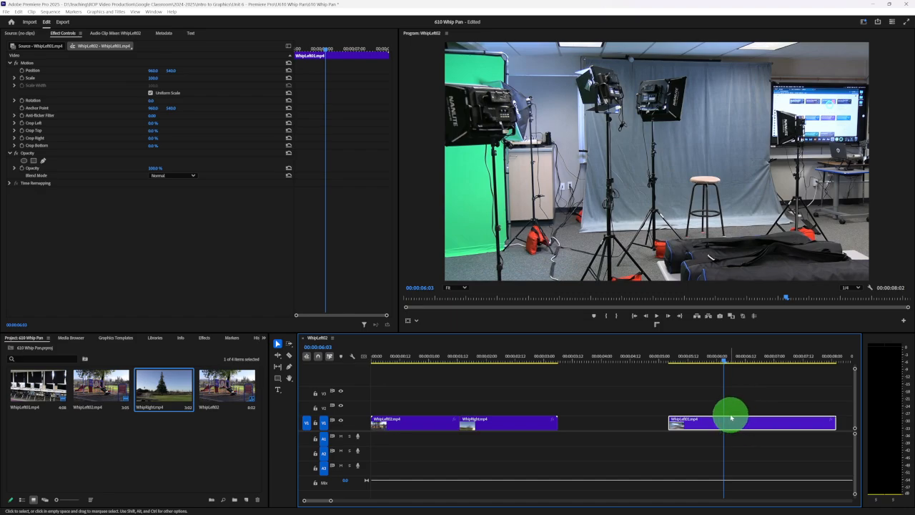
left_click_drag(472, 359, 441, 360)
left_click(414, 361)
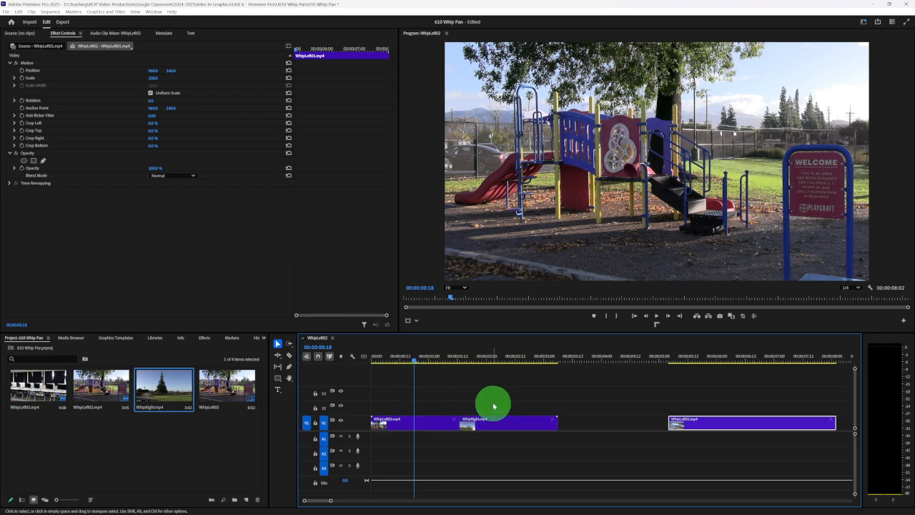
left_click_drag(413, 361, 365, 360)
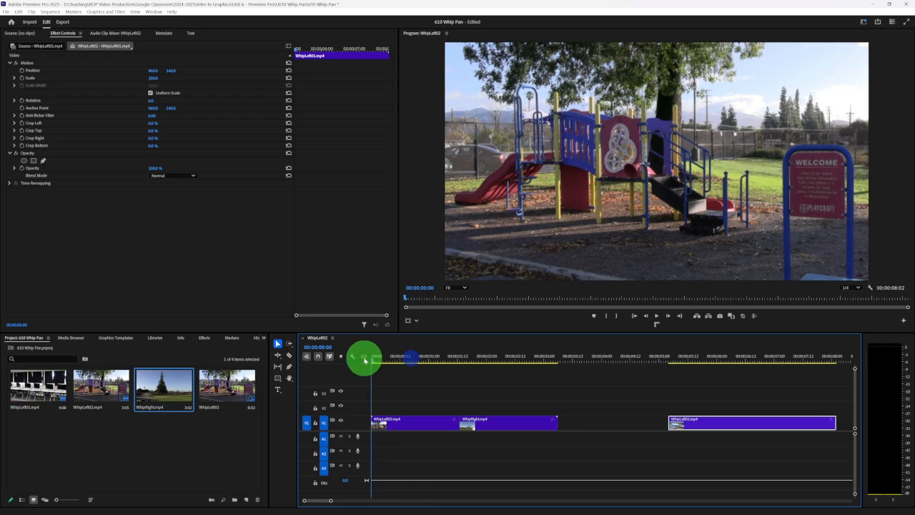
key("space")
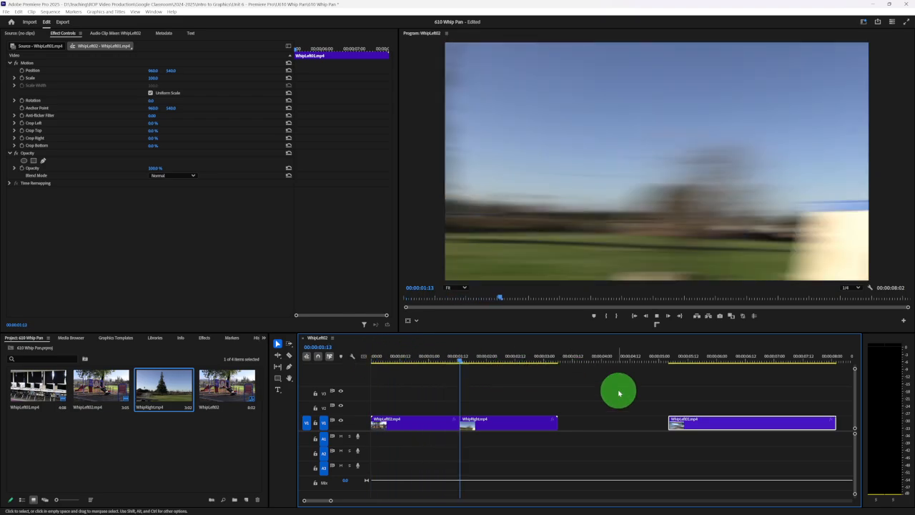
key("space")
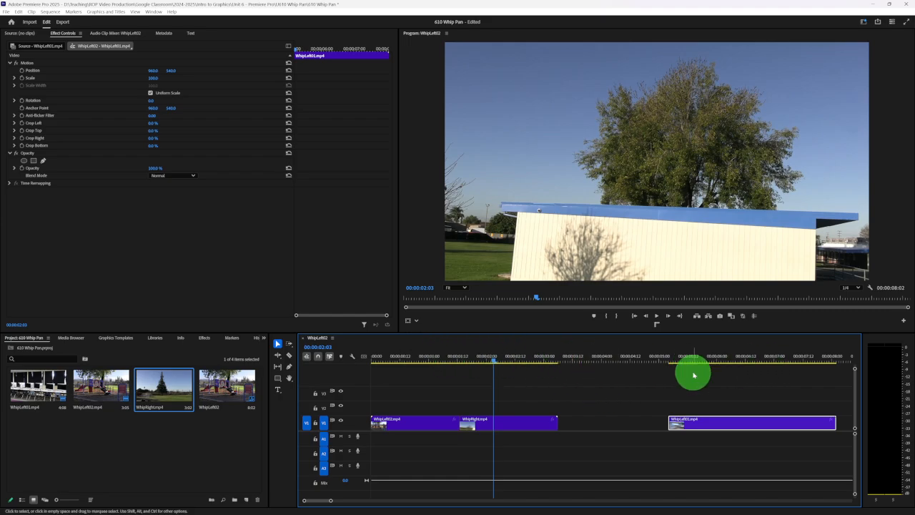
- Put WhipLeft01.mp4 back directly after WhipLeft02.mp4 with WhipRight.mp4 moved aside, and replay the matching-direction transition
mouse_move(510, 422)
left_mouse_down()
mouse_move(653, 398)
mouse_move(697, 411)
mouse_move(639, 428)
mouse_move(507, 424)
left_mouse_up()
left_click(393, 357)
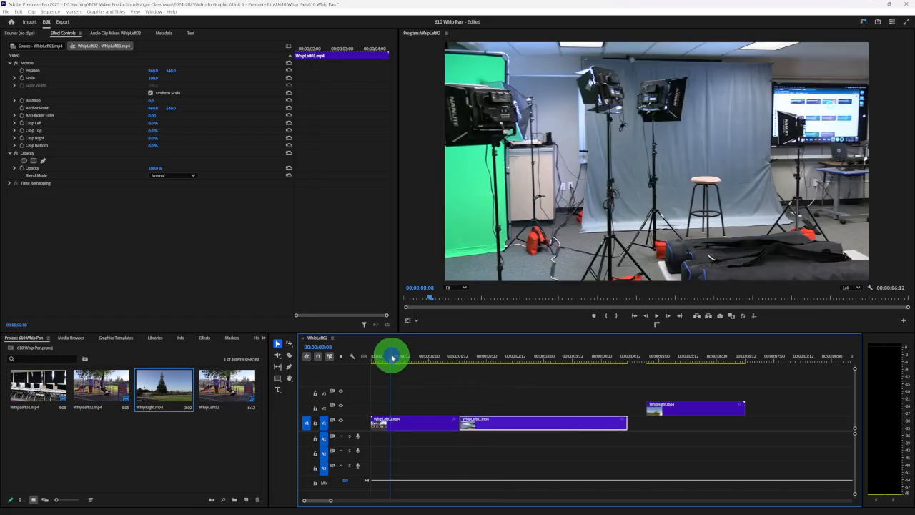
key("space")
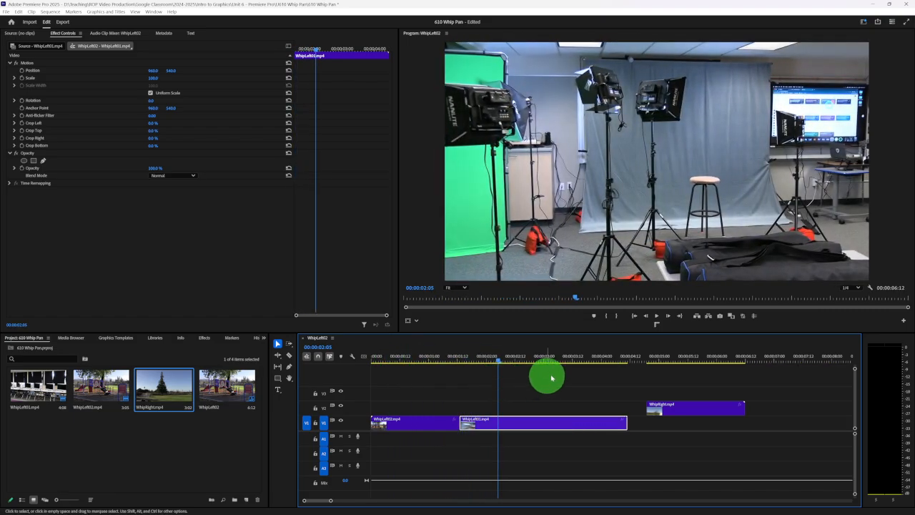
left_click(681, 360)
left_click(691, 414)
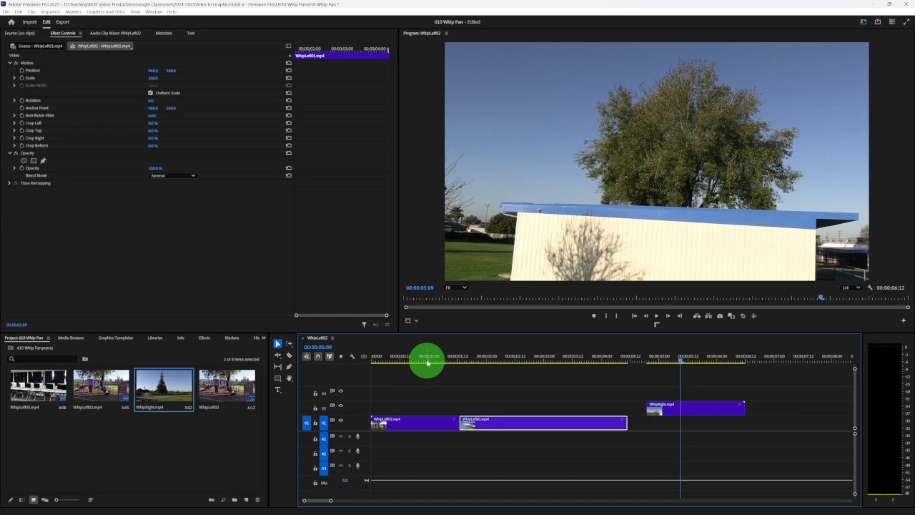
mouse_move(428, 363)
left_mouse_down()
mouse_move(460, 362)
mouse_move(439, 358)
left_mouse_up()
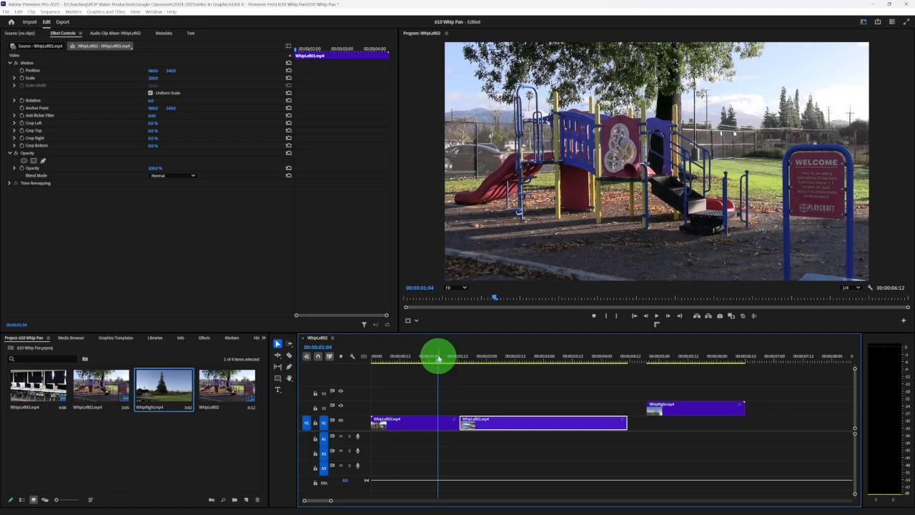
- Delete the WhipRight.mp4 clip from the timeline and park the playhead at 00:00:01:05
left_click(695, 411)
key("Delete")
mouse_move(437, 357)
left_mouse_down()
mouse_move(491, 357)
mouse_move(440, 357)
left_mouse_up()
left_click(218, 442)
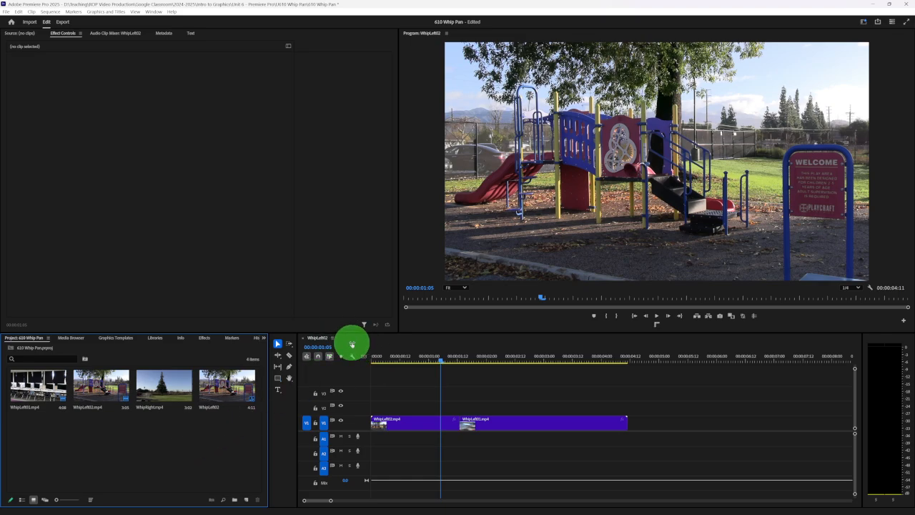
- Switch to the U610: Whip Pan assignment instructions in Google Classroom in the Chrome browser
mouse_move(491, 513)
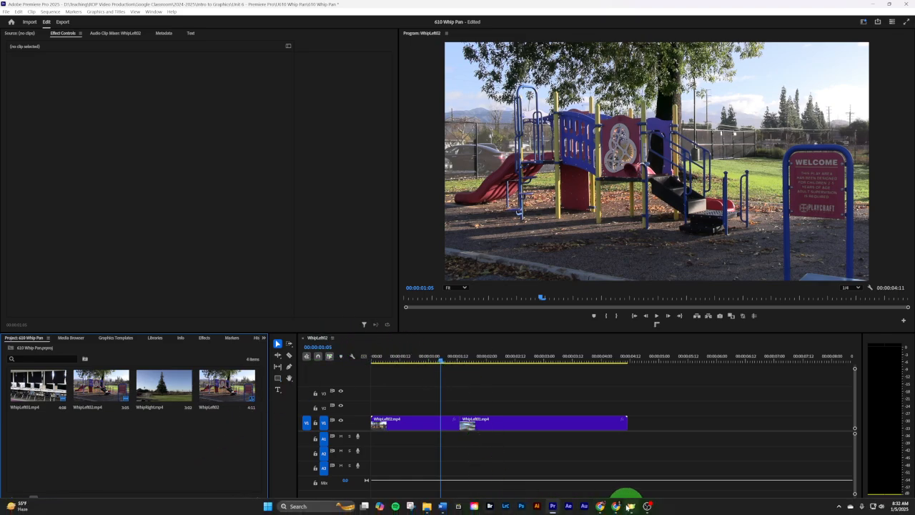
left_click(618, 506)
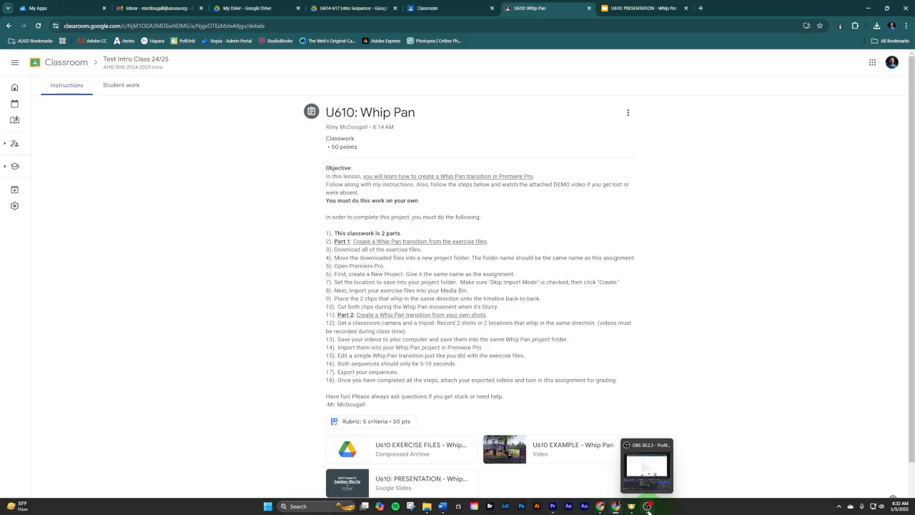